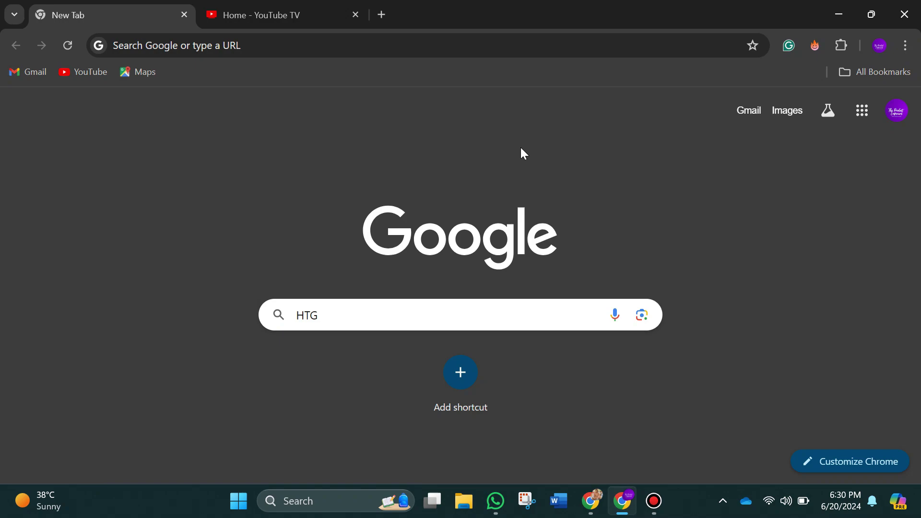
Switch to the Home - YouTube TV browser tab.
{"action": "left_click", "coordinate": [296, 13]}
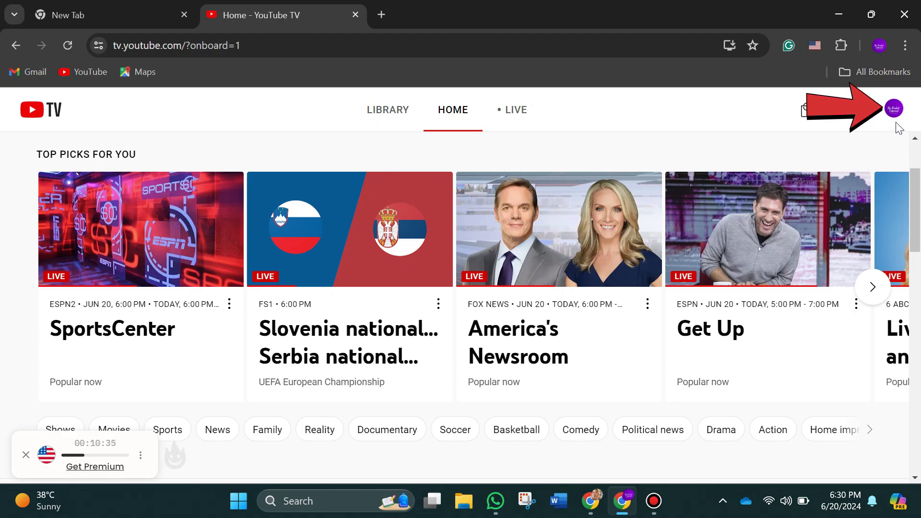
Open YouTube TV Settings from the profile account menu, landing on Membership.
{"action": "left_click", "coordinate": [894, 109]}
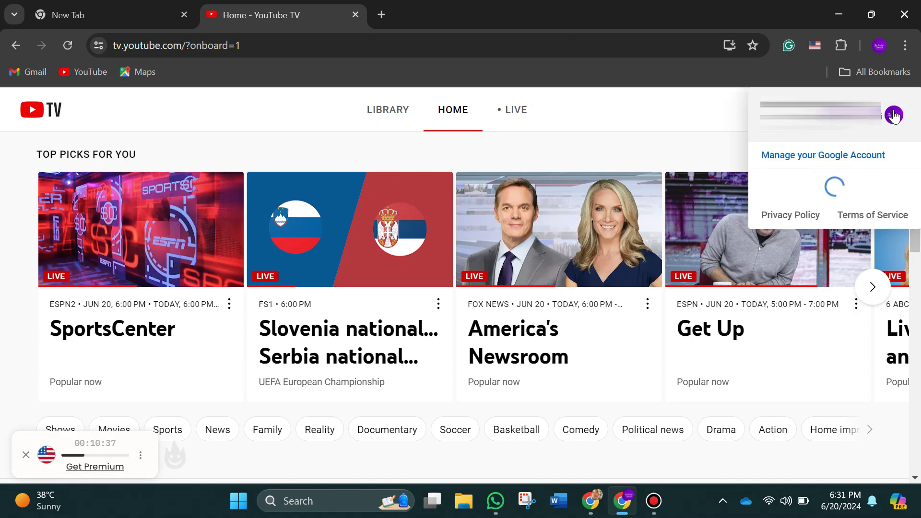
{"action": "left_click", "coordinate": [811, 185]}
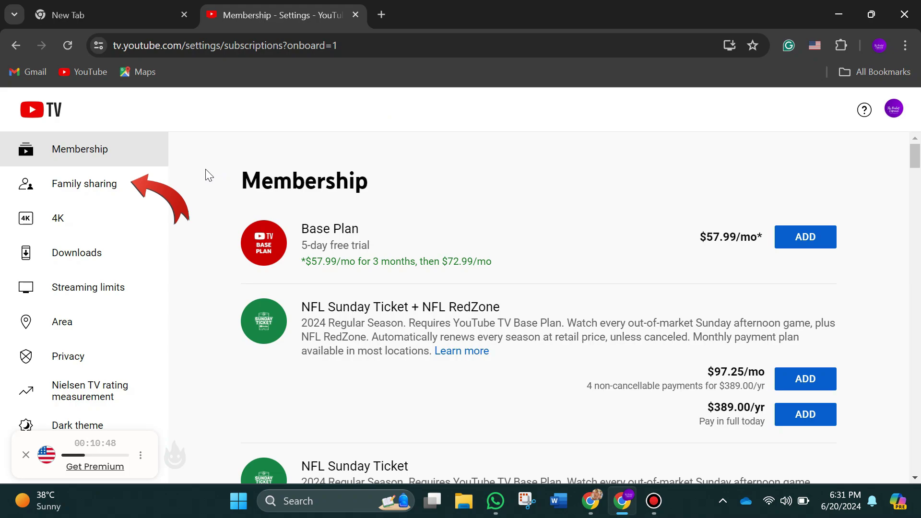
{"action": "left_click", "coordinate": [100, 191]}
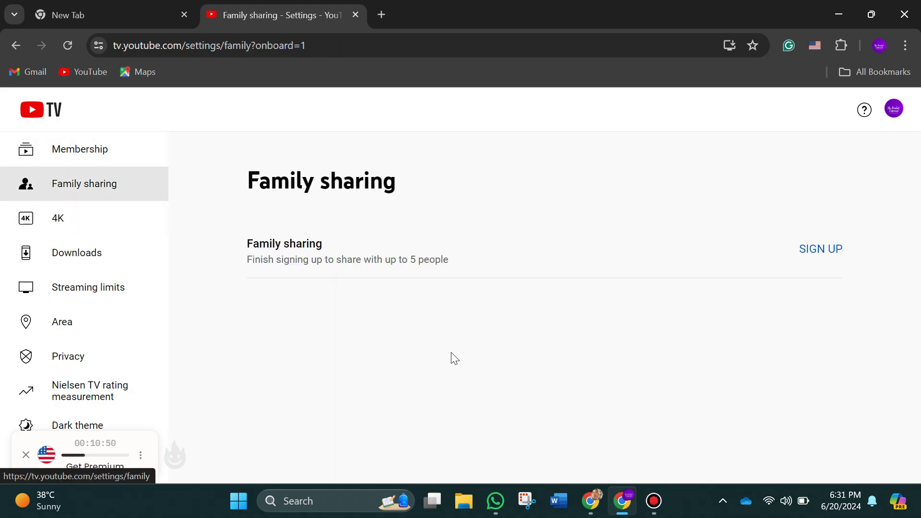